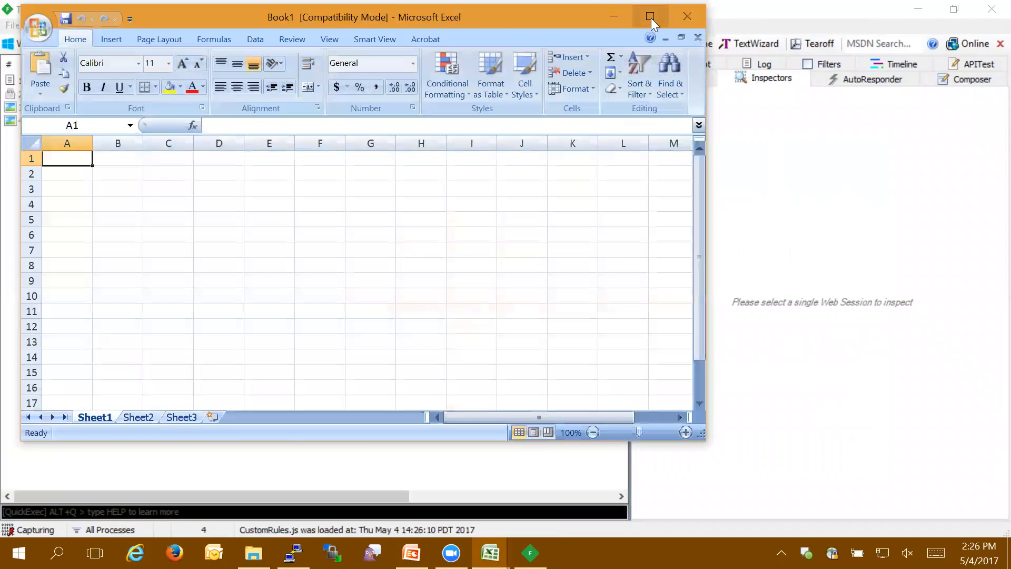
Step: Maximize the Excel window and open the Smart View shared connections
left_click(651, 18)
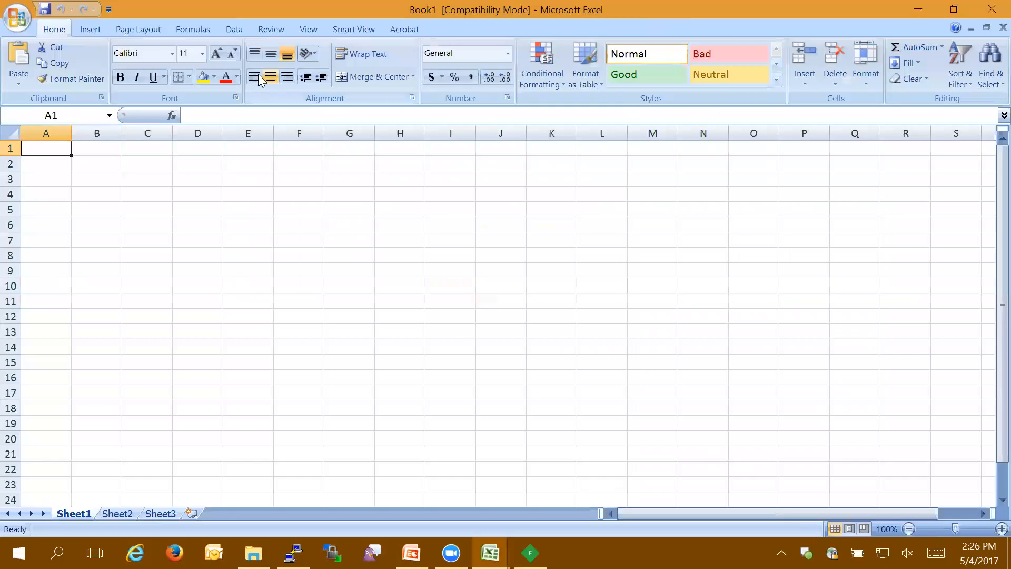
left_click(343, 31)
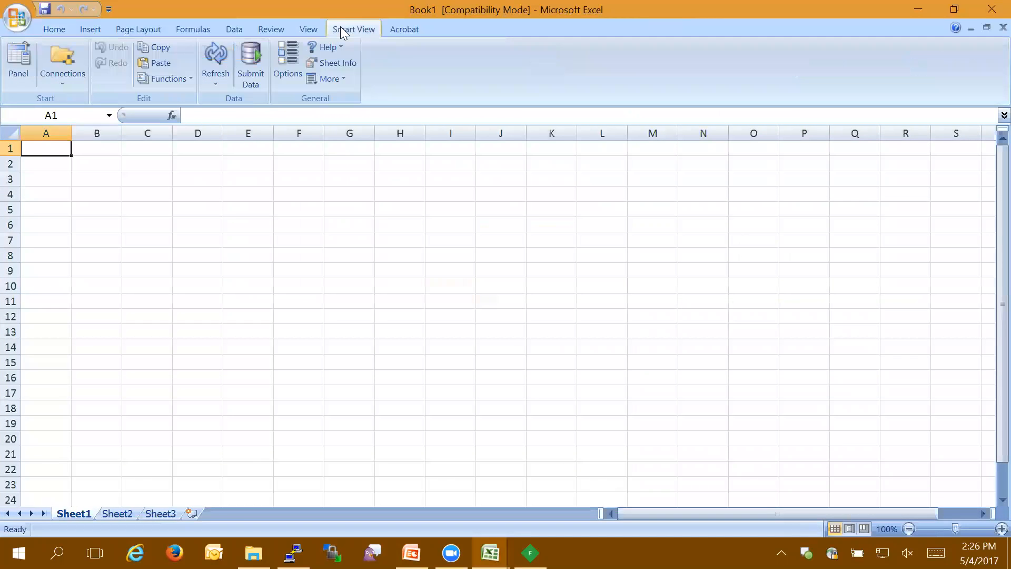
left_click(24, 72)
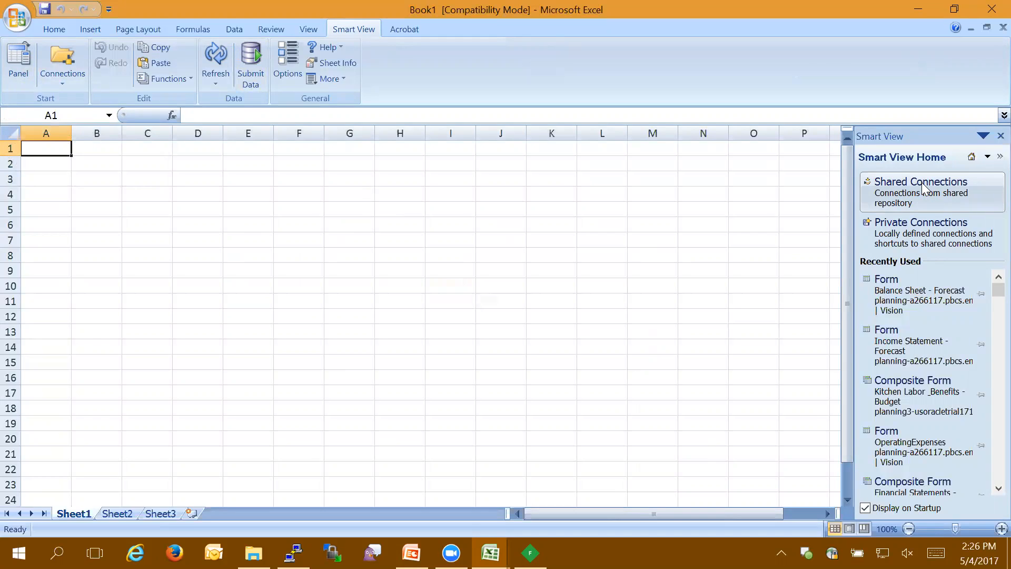
left_click(922, 187)
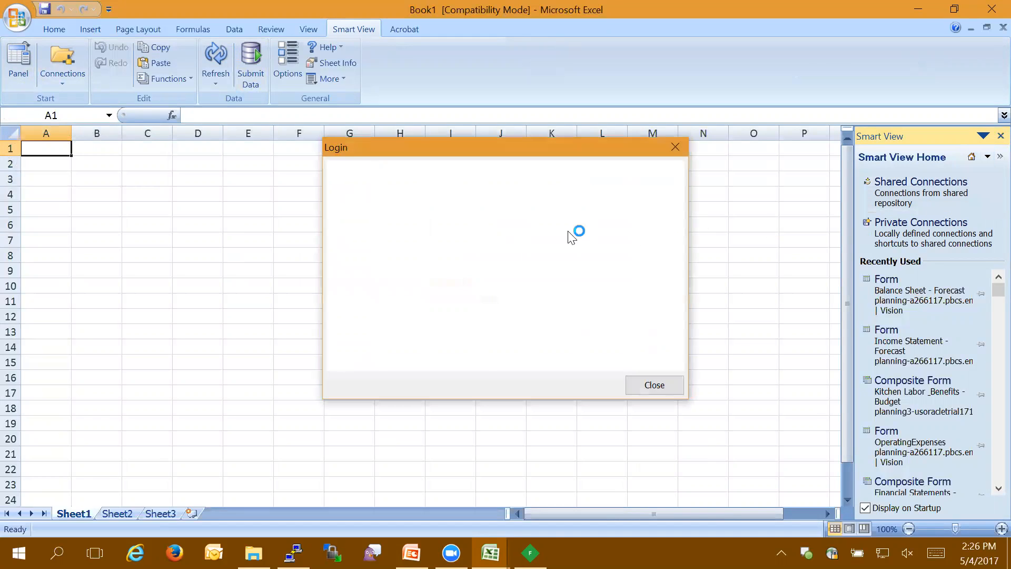
Step: Accept the prefilled identity domain and sign in with the account e-mail and password
left_click(416, 247)
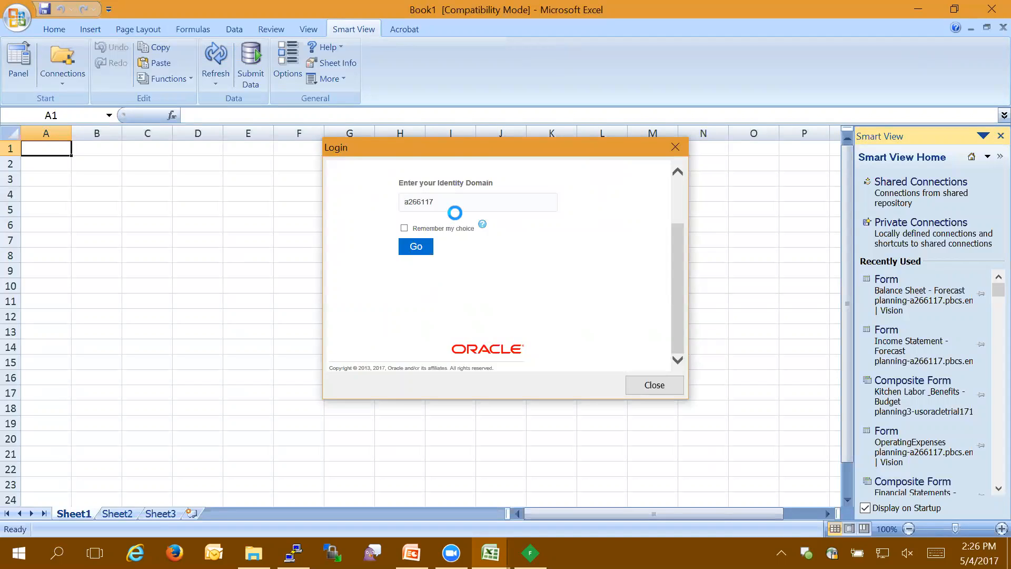
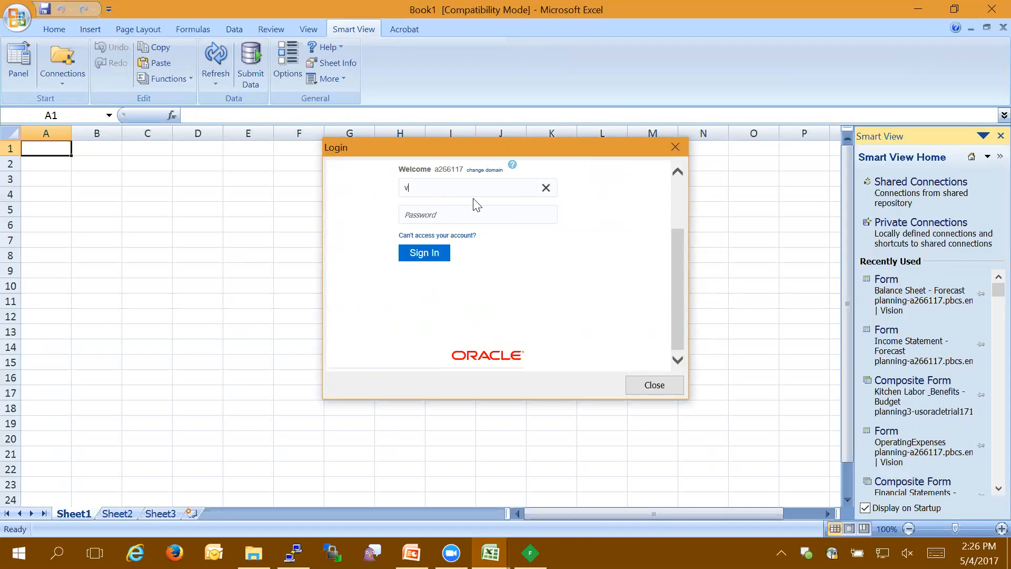
left_click(468, 214)
type("•••••")
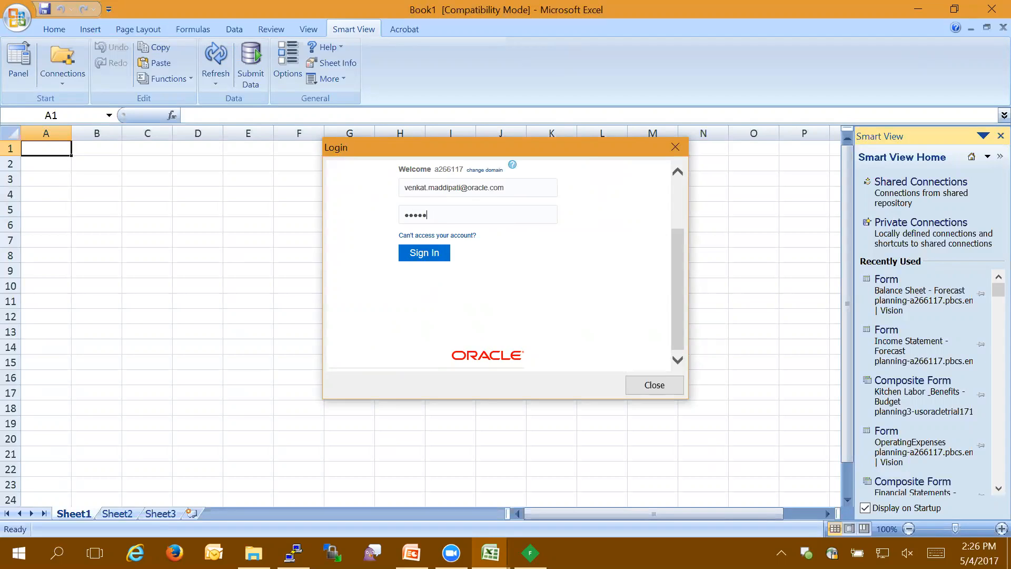
type("••")
key("BackSpace")
key("BackSpace")
key("BackSpace")
key("BackSpace")
key("BackSpace")
key("BackSpace")
key("BackSpace")
type("••••••••")
key("Return")
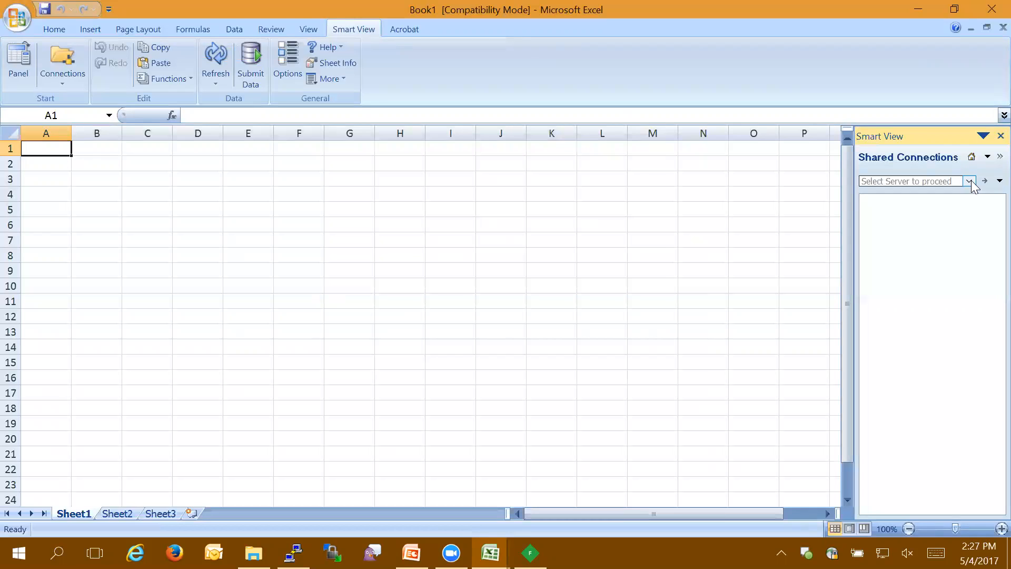
Step: Choose the EPM Cloud server and open the Balance Sheet - Forecast form from the Vision application's Forecast folder
left_click(970, 181)
left_click(949, 191)
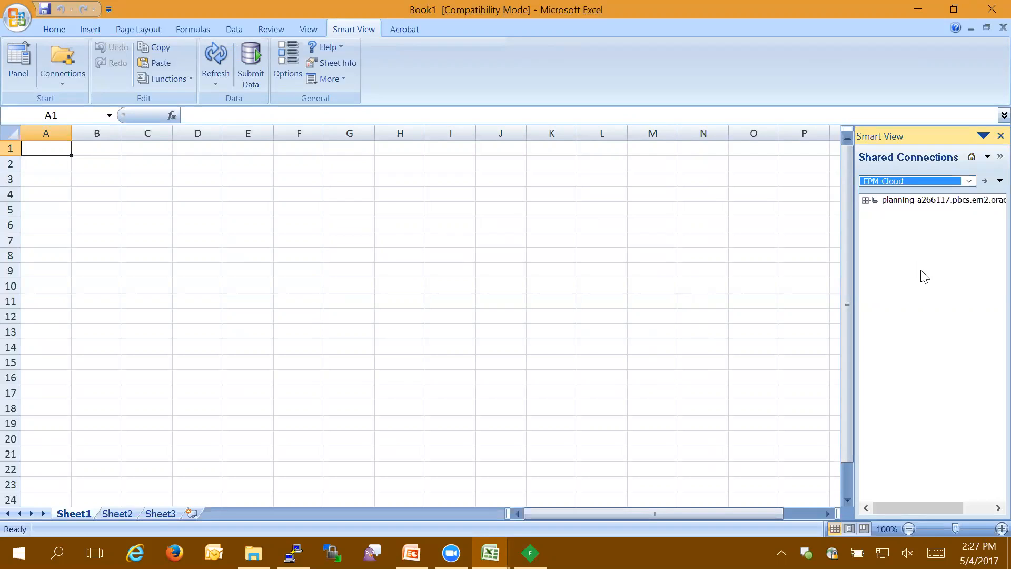
left_click(865, 200)
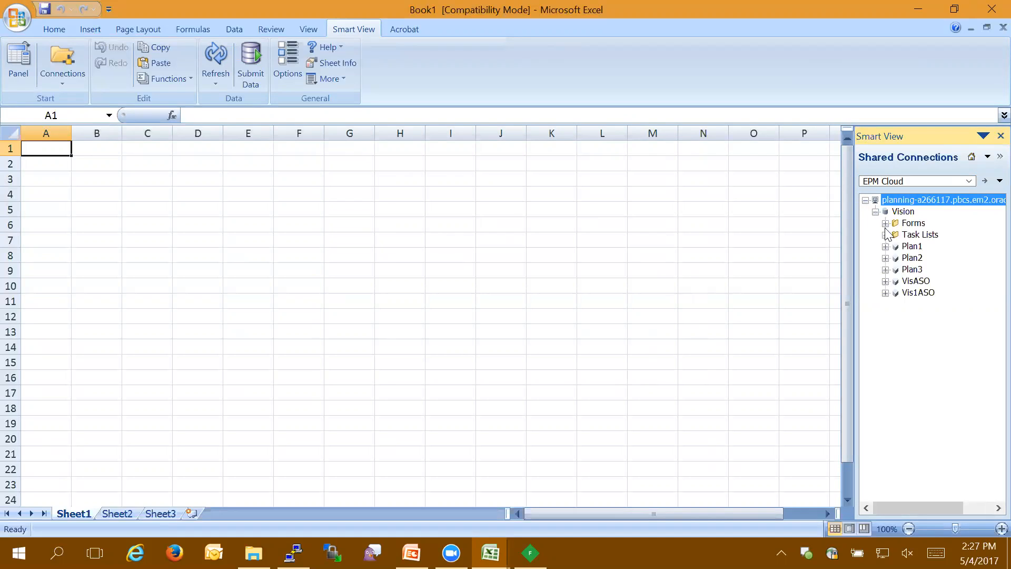
left_click(885, 223)
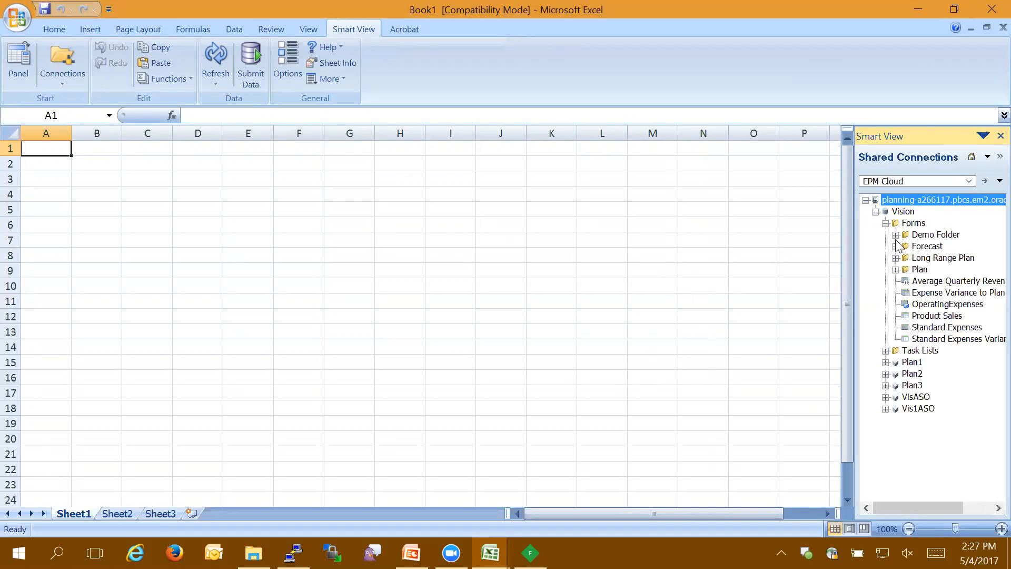
left_click(895, 247)
double_click(933, 258)
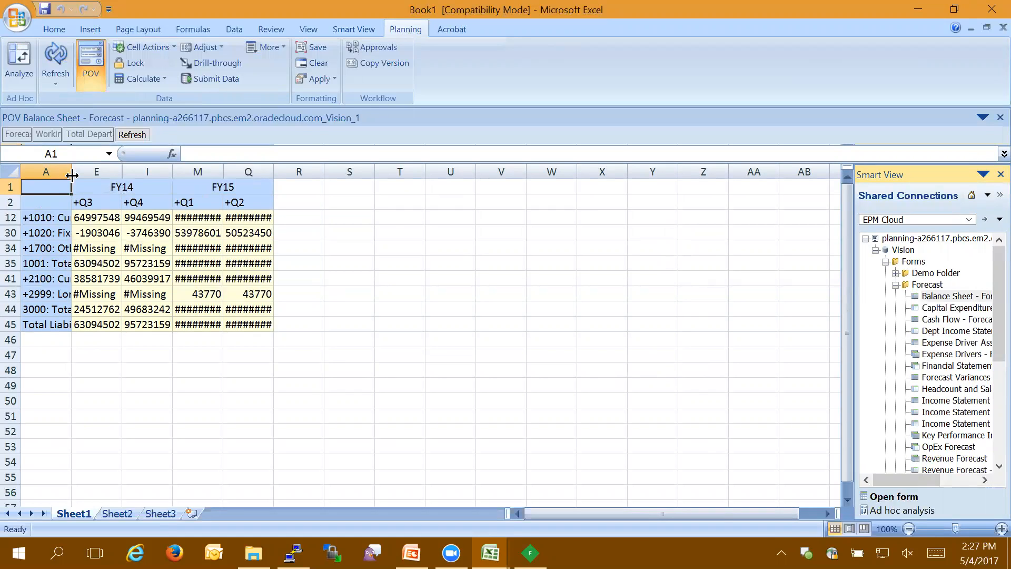
Step: Widen columns A and E and set the FY14 Q3 Current Assets value to 64997548.861881
left_click_drag(72, 172, 269, 171)
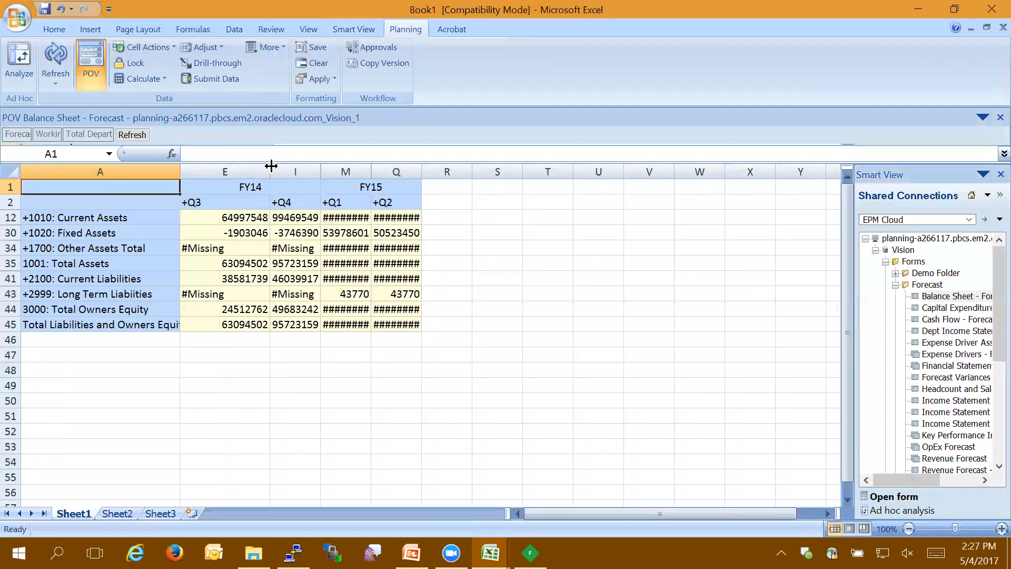
left_click(226, 216)
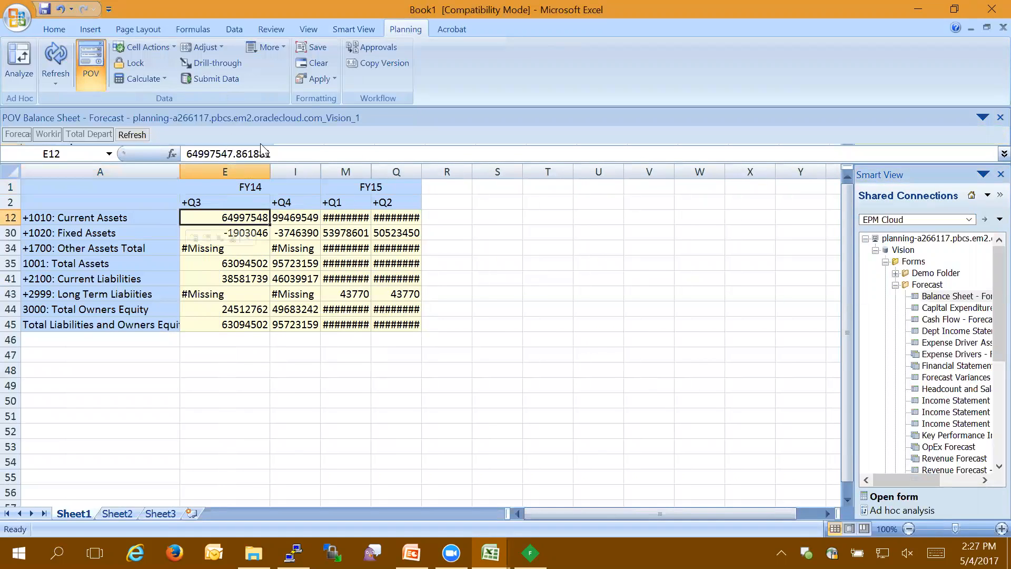
left_click(232, 153)
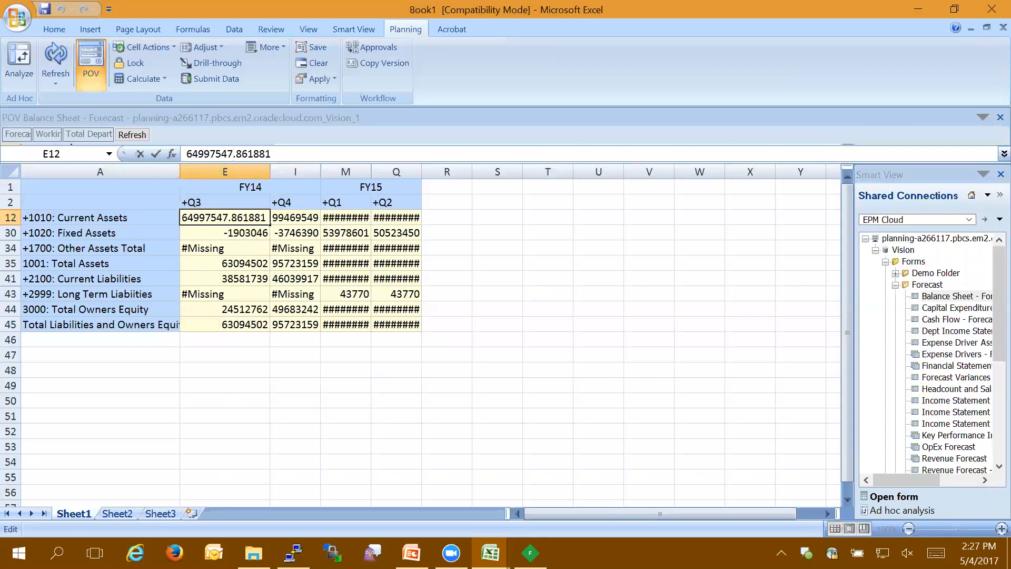
key("BackSpace")
type("8")
left_click(243, 263)
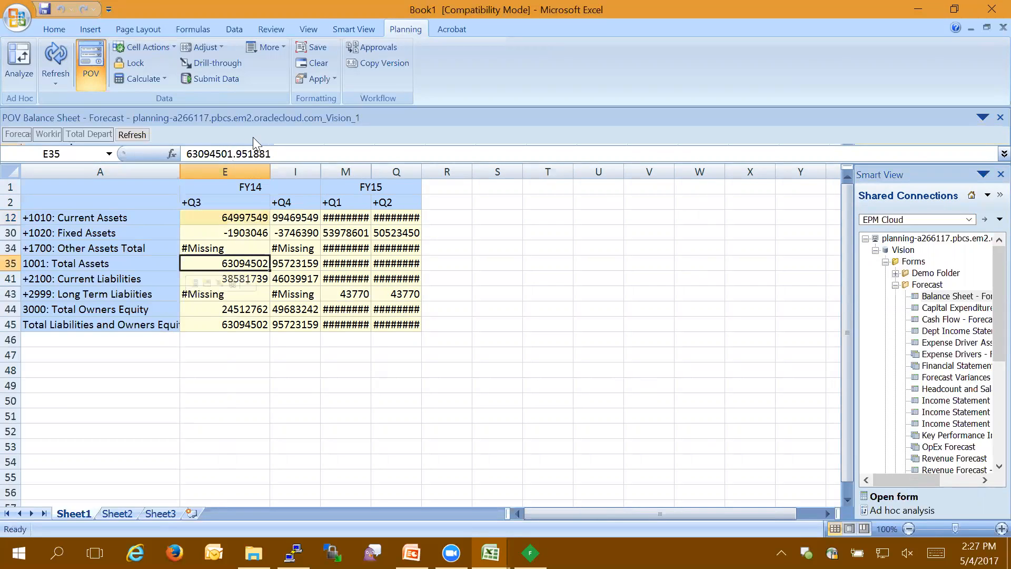
Step: Set the FY14 Q3 Total Assets value to 63094511.951881 and submit the form data
left_click(227, 153)
key("BackSpace")
type("1")
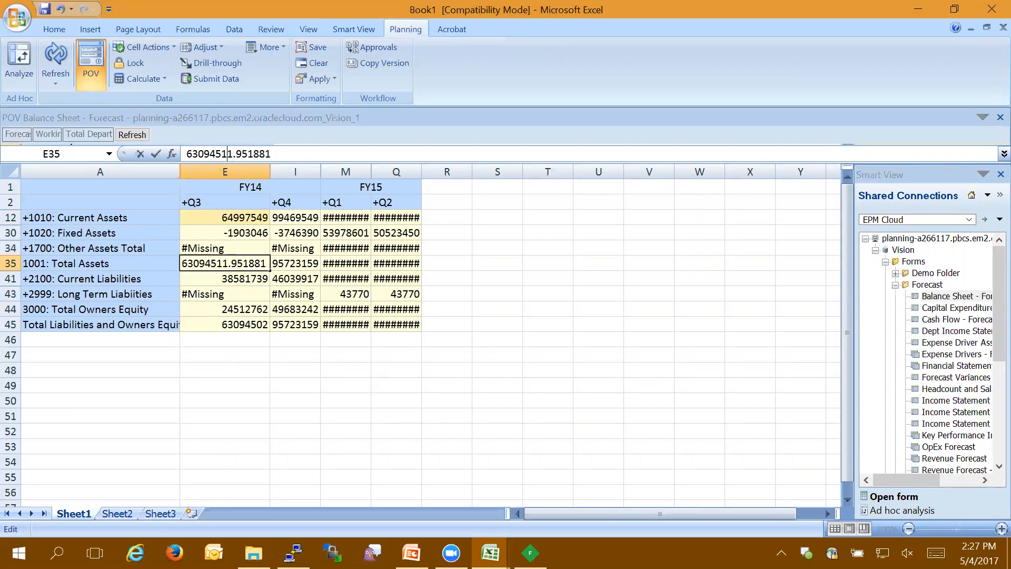
left_click(210, 79)
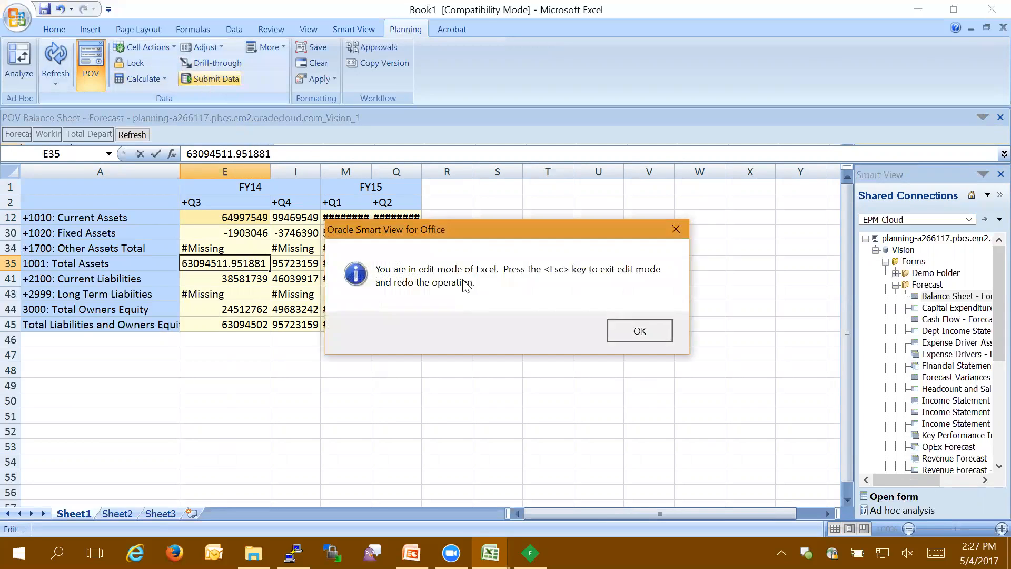
left_click(636, 335)
left_click(519, 298)
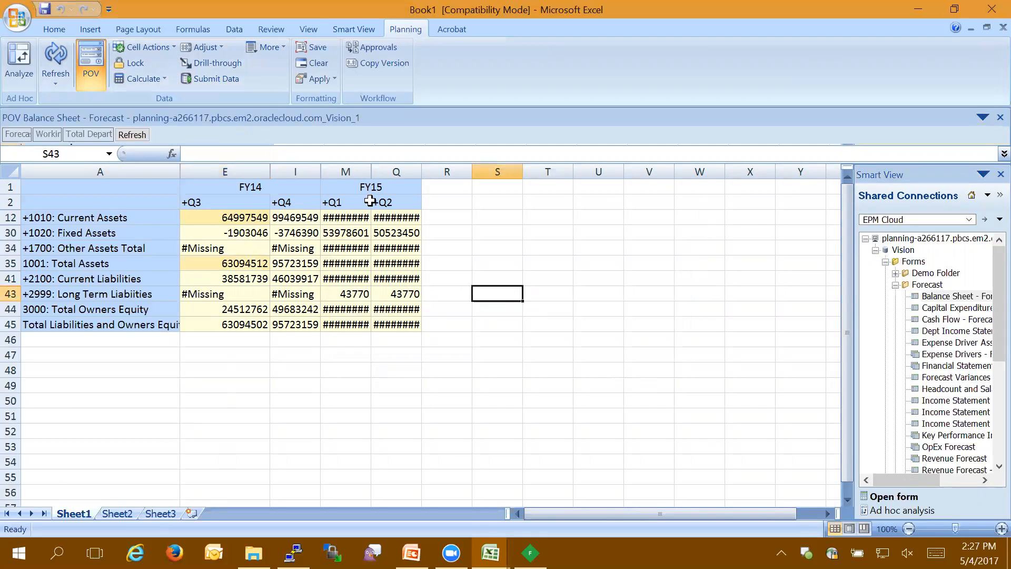
left_click(216, 79)
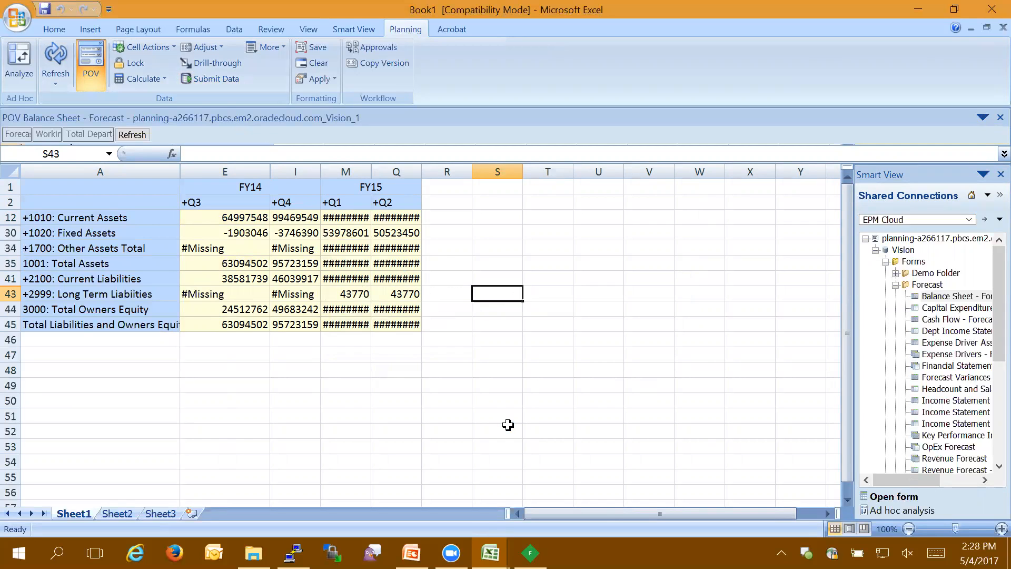
Step: Switch to Fiddler and try exporting all captured sessions in HTTPArchive v1.1 format as 1.har in the SSO folder
left_click(530, 553)
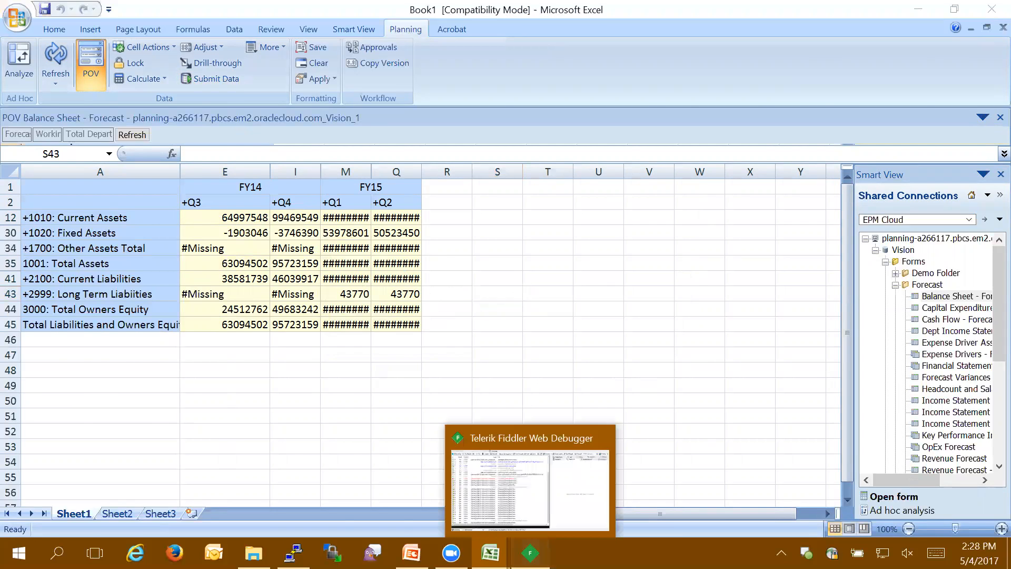
left_click(11, 25)
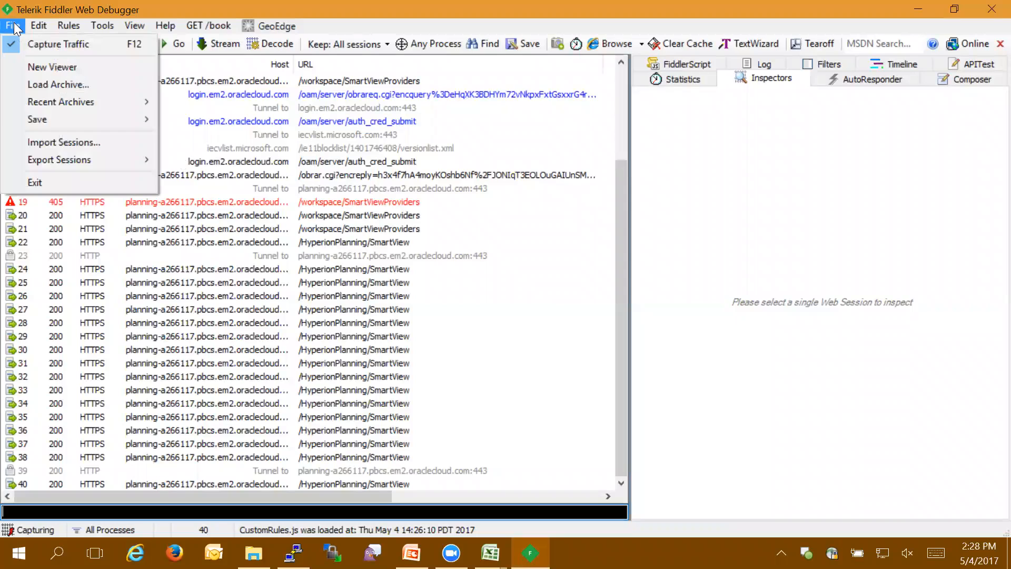
mouse_move(42, 113)
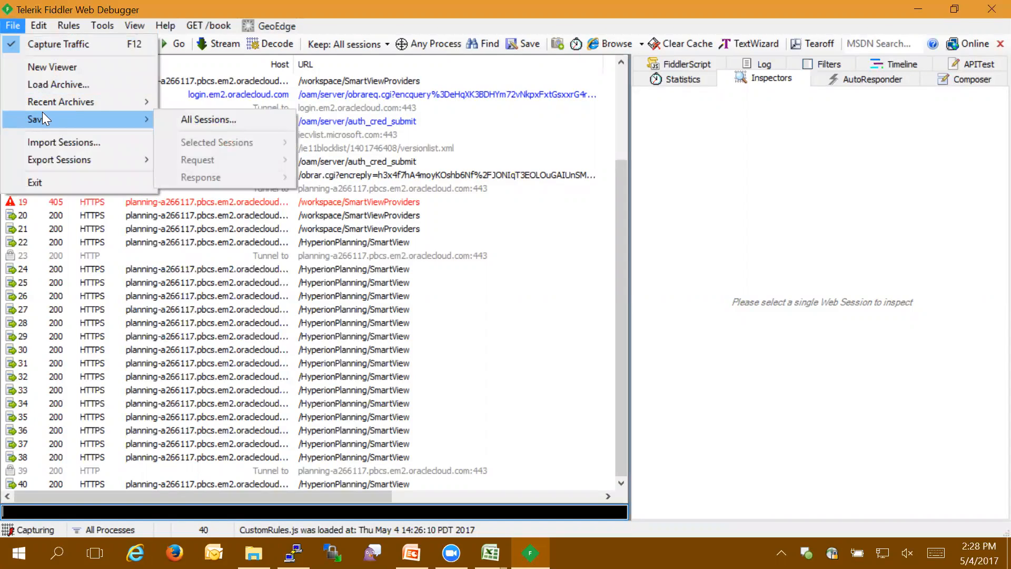
mouse_move(50, 161)
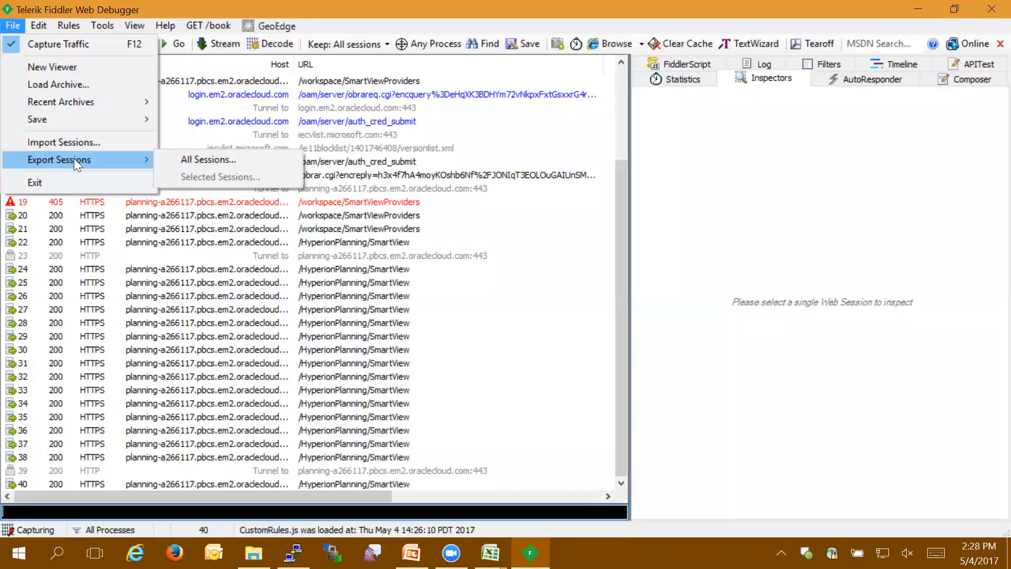
left_click(175, 159)
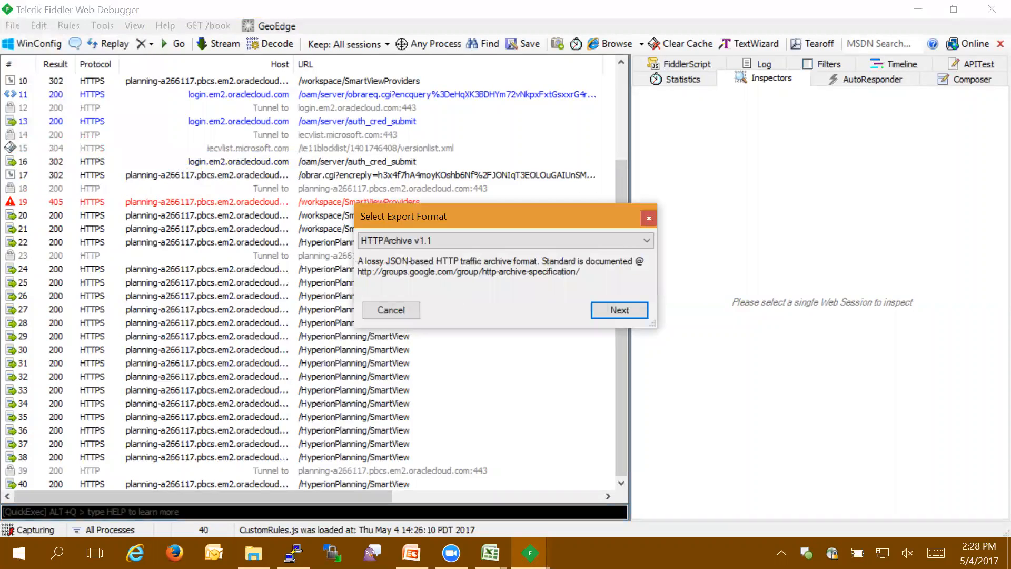
left_click(647, 240)
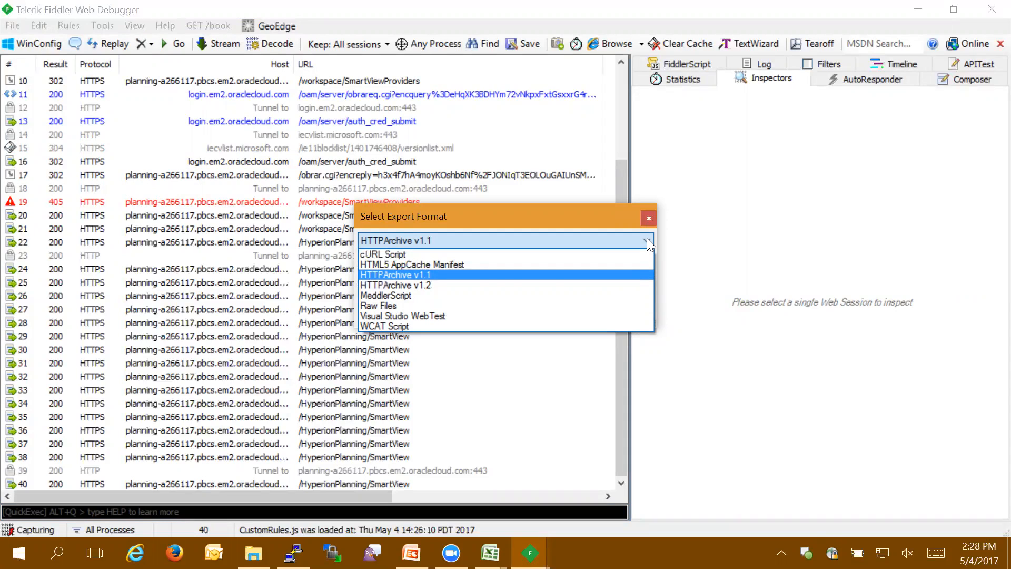
left_click(647, 239)
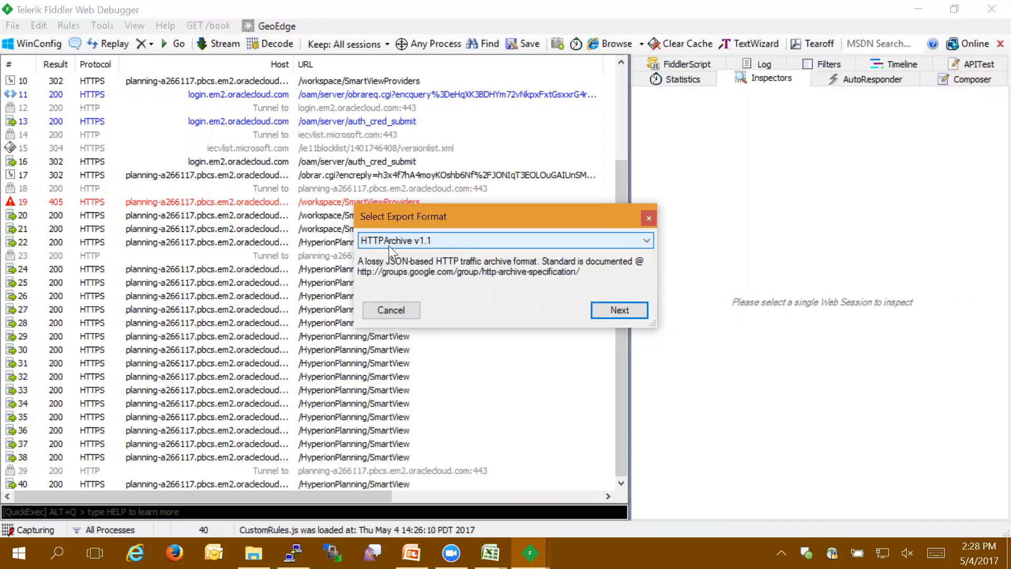
left_click(625, 311)
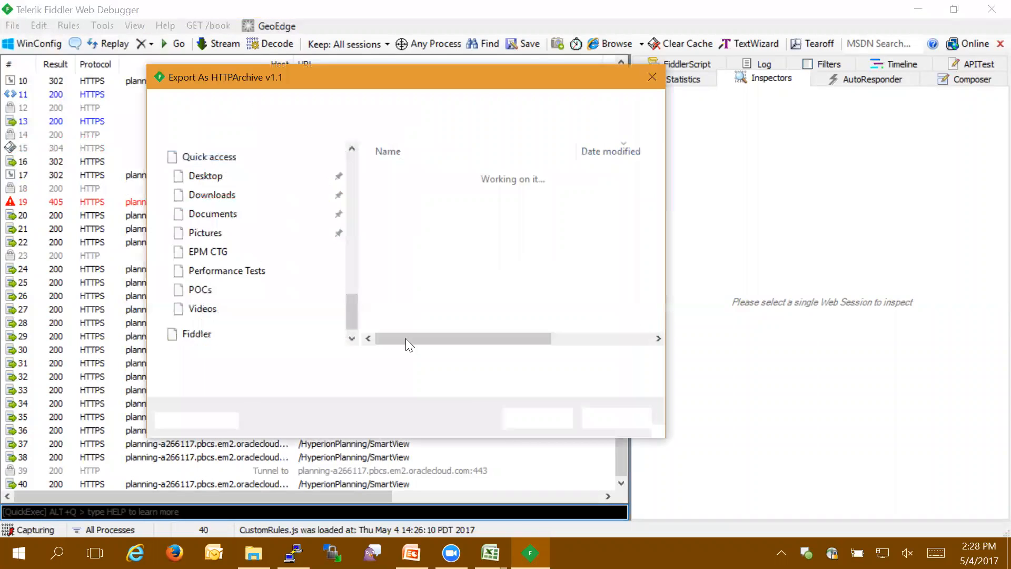
type("1.har")
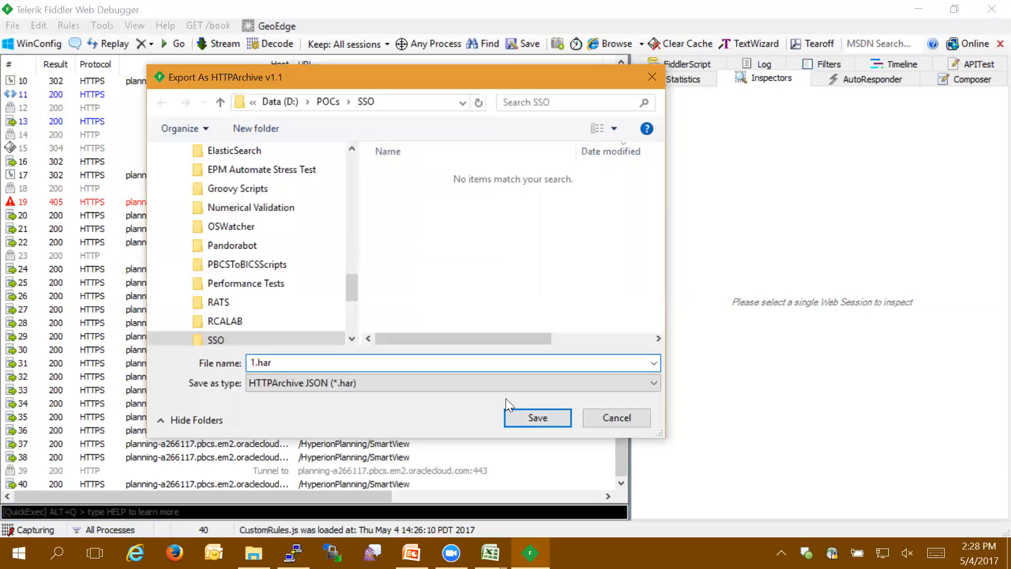
left_click(627, 416)
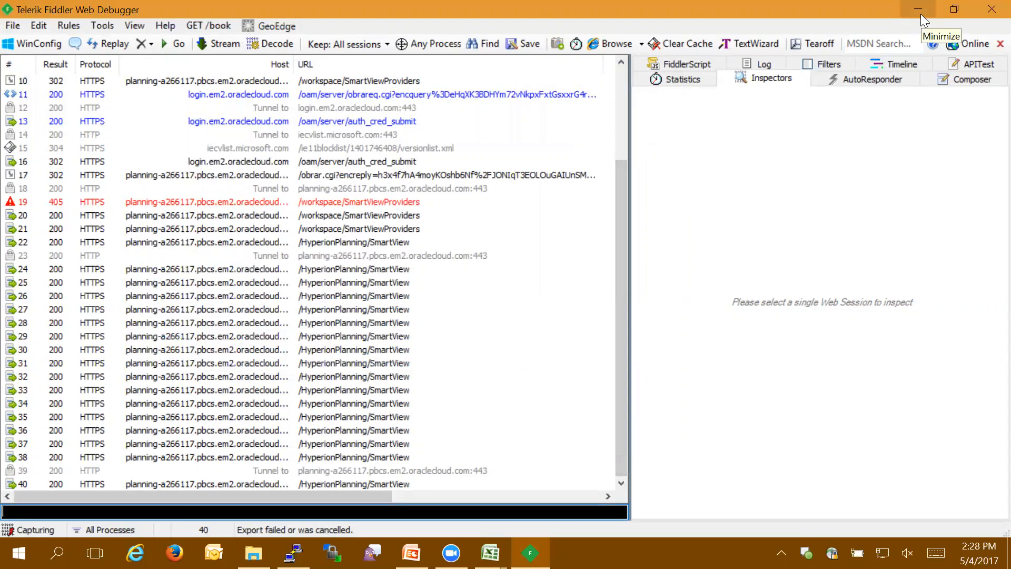
Step: Close Fiddler, switch to PowerPoint and start the slide show from the "Creating har Files – 1 of 2" slide
left_click(989, 10)
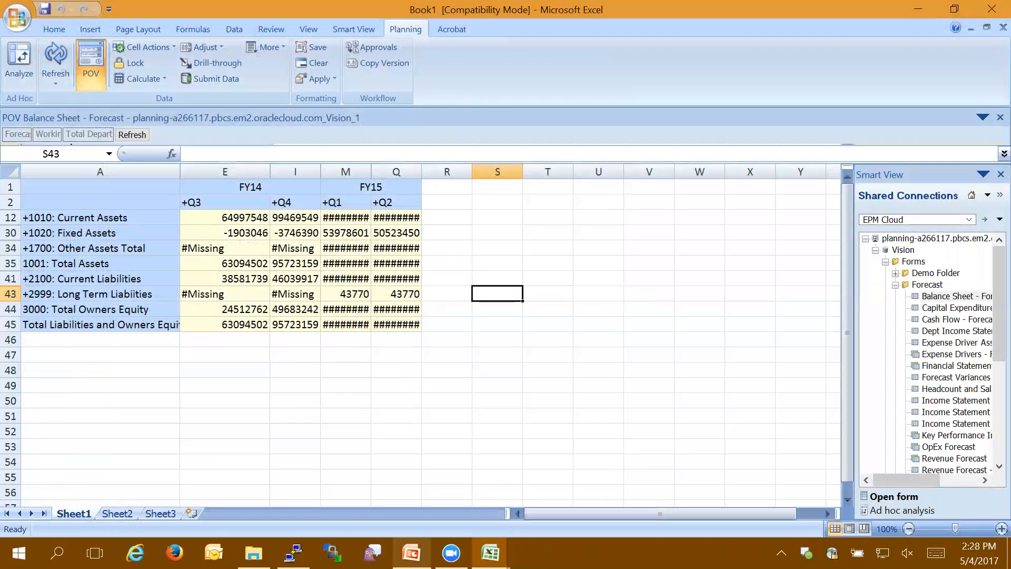
left_click(411, 552)
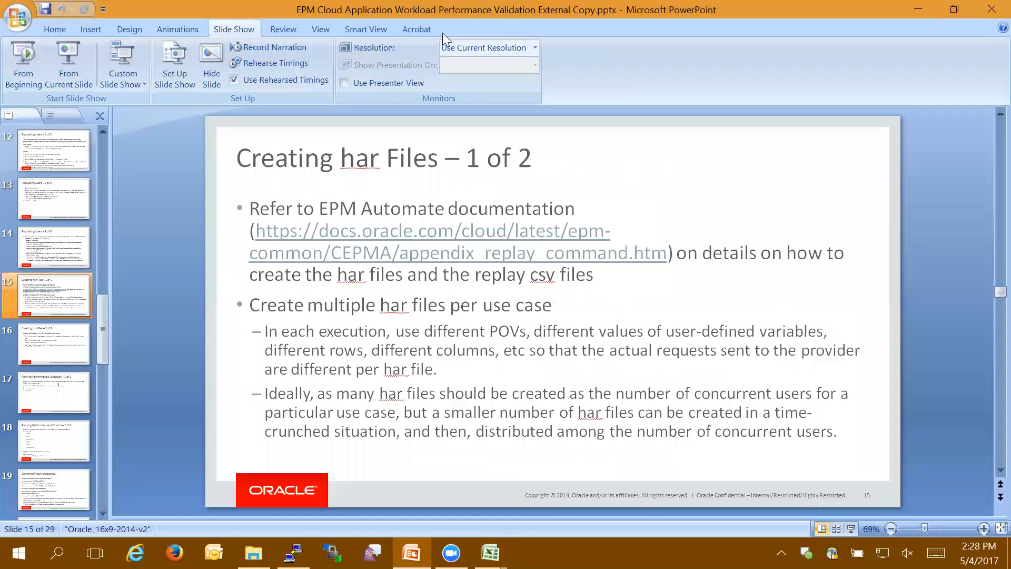
left_click(73, 78)
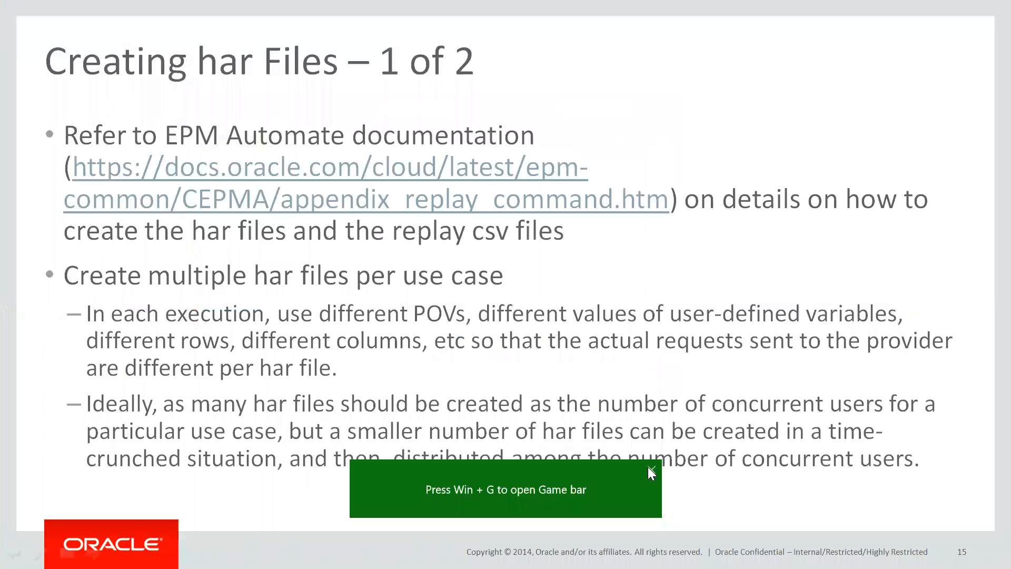
left_click(648, 468)
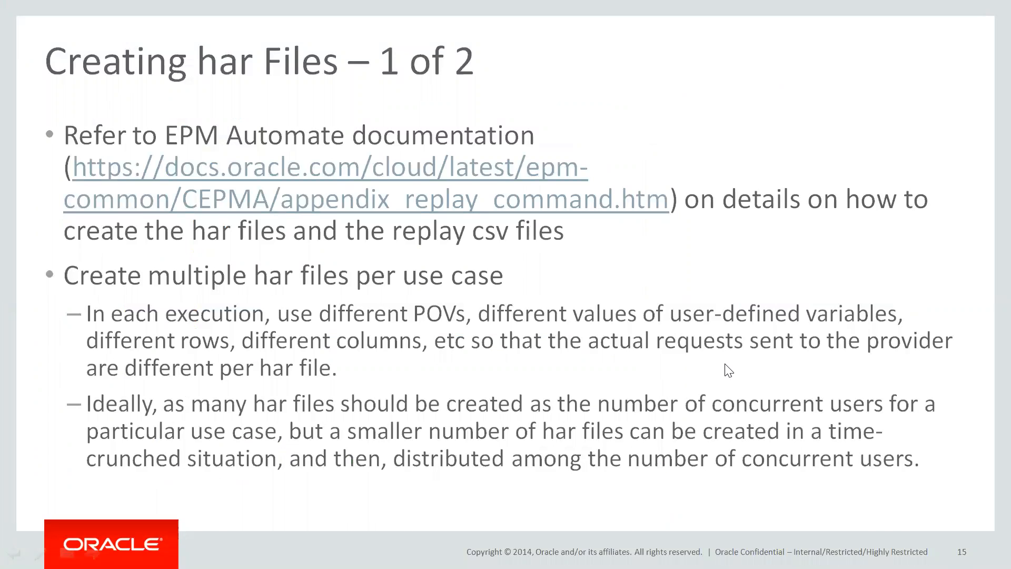